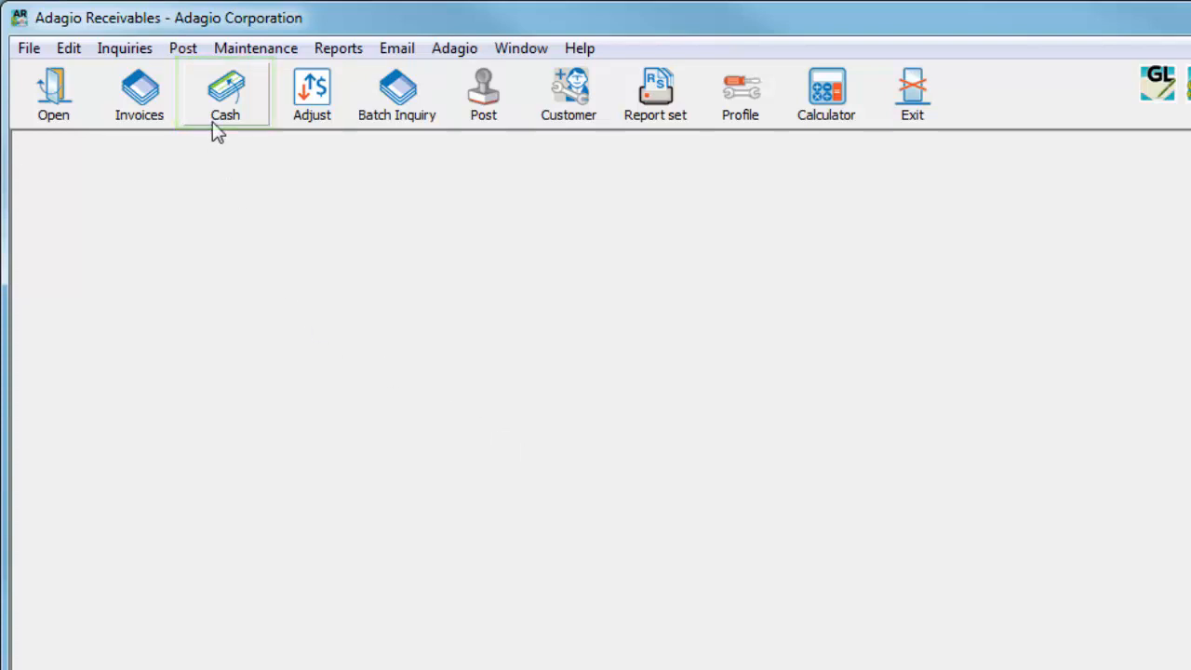
# Open the list of cash batches for editing
pyautogui.click(73, 52)
pyautogui.moveTo(74, 78)
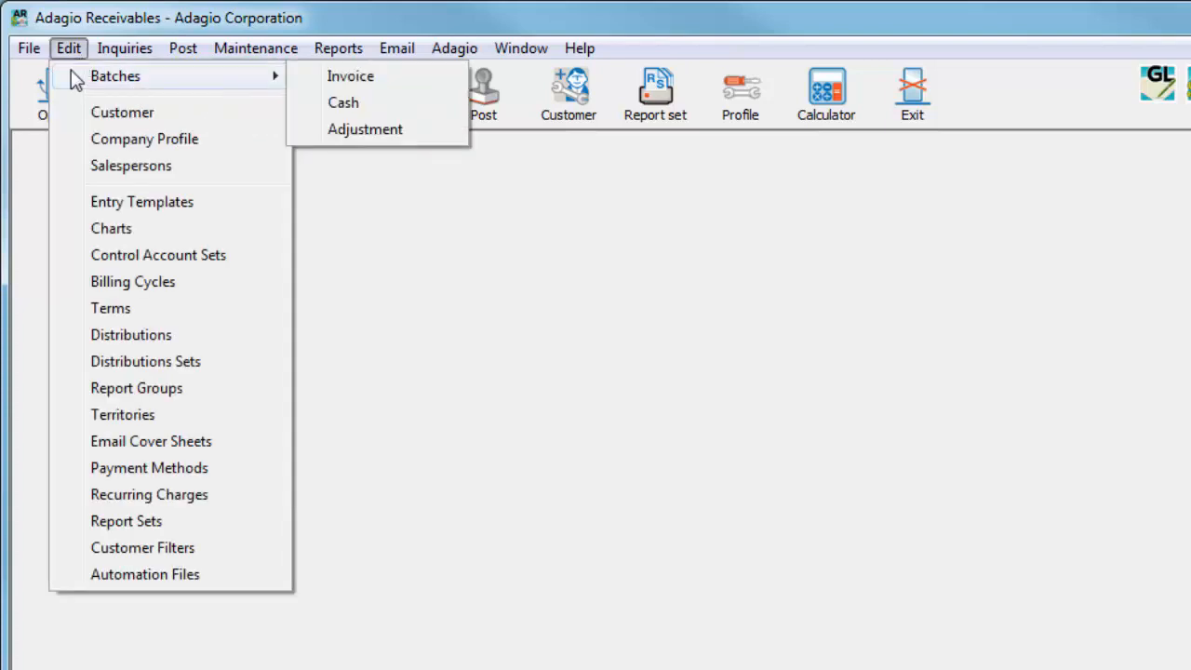
pyautogui.click(316, 104)
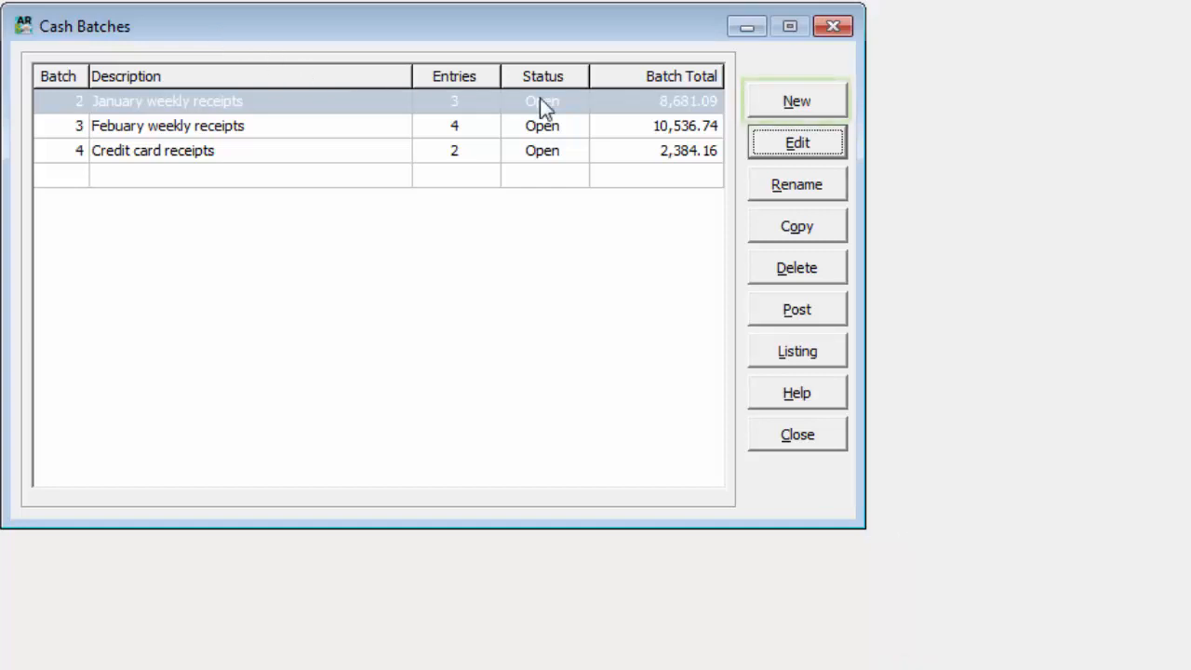
# Open cash batch 3, Febuary weekly receipts, for editing and start a new check entry in it
pyautogui.click(778, 110)
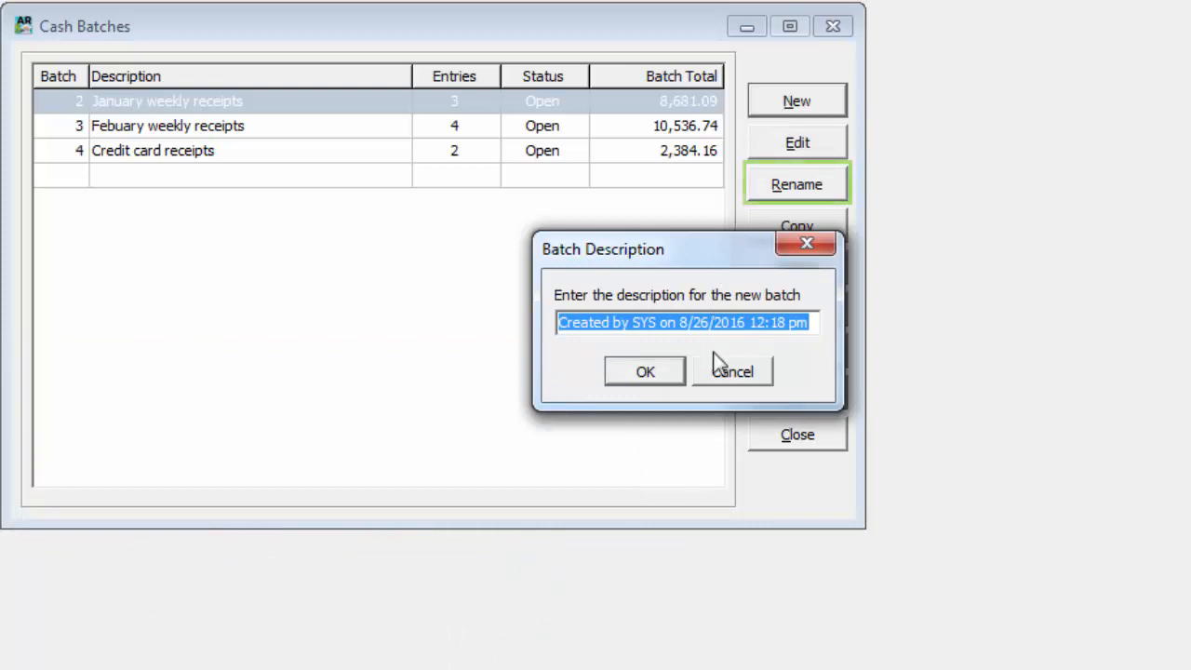
pyautogui.click(716, 376)
pyautogui.click(695, 126)
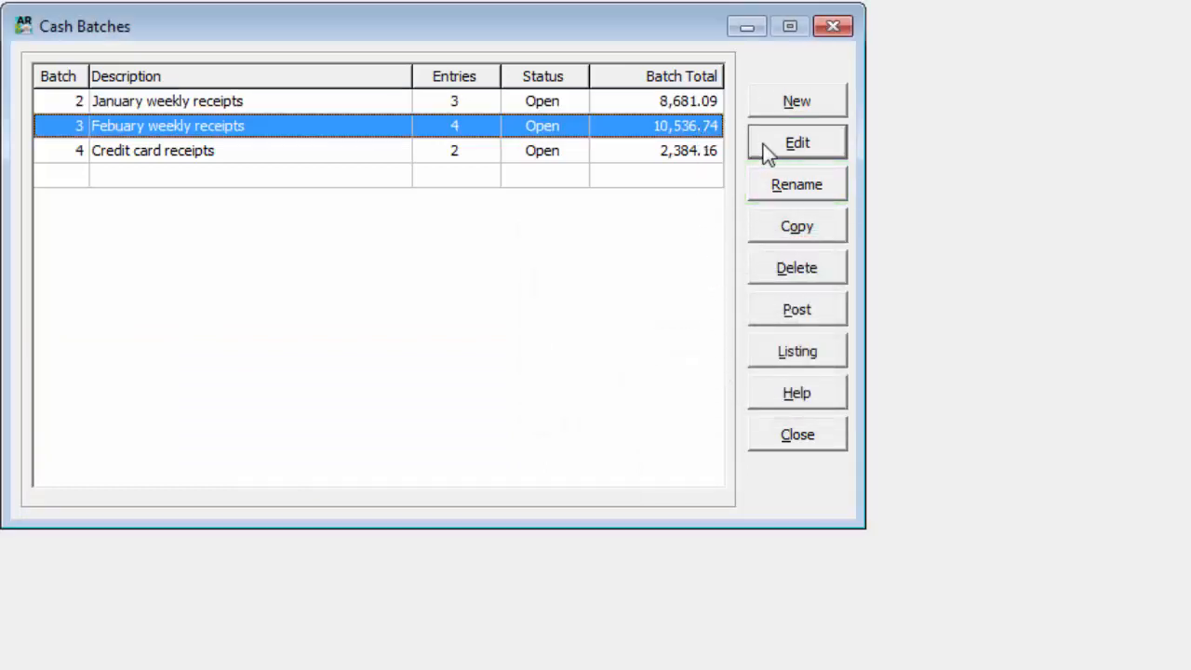
pyautogui.click(763, 145)
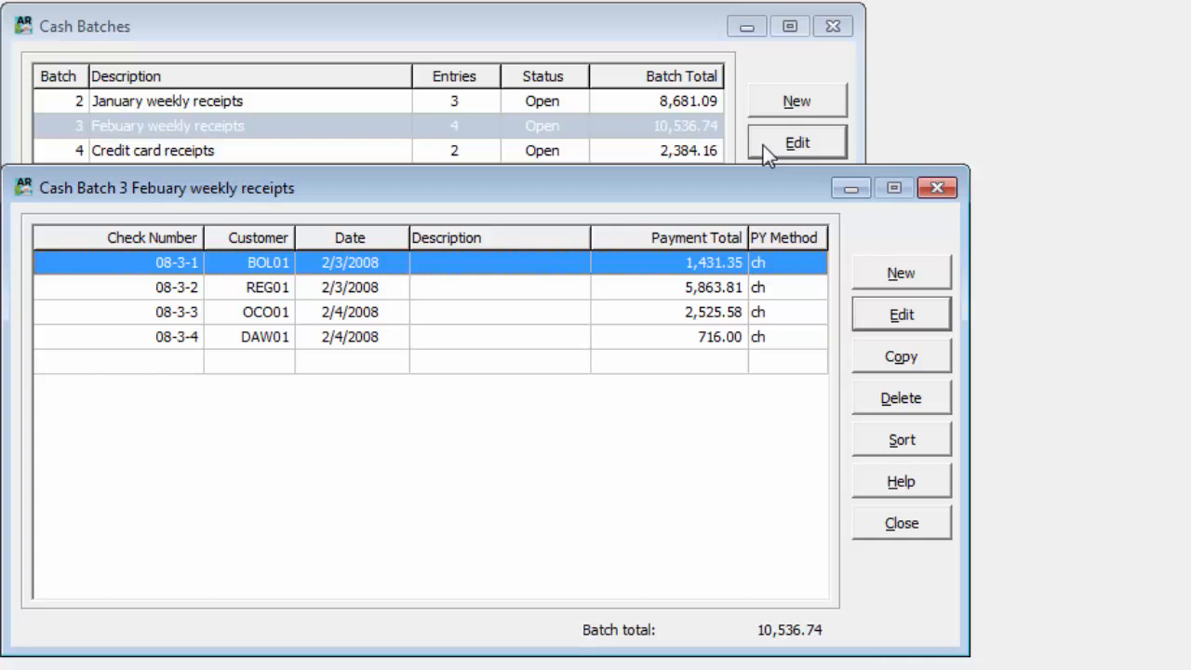
pyautogui.click(853, 435)
pyautogui.click(871, 271)
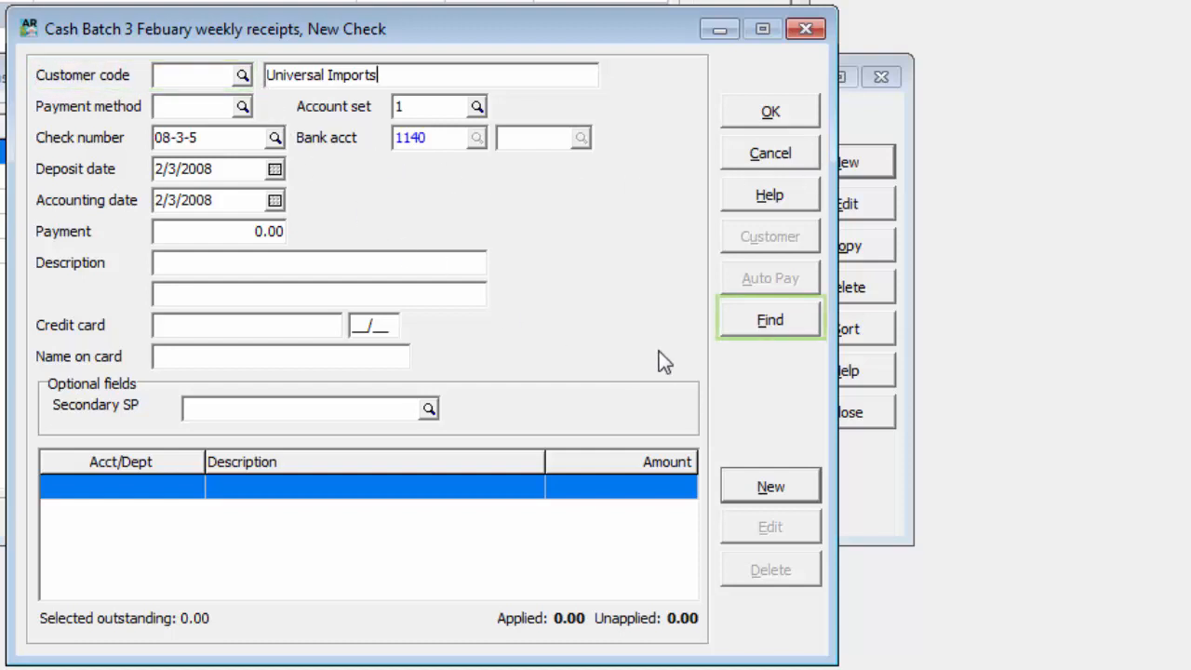
# Find the customer by the name CCX, use it for the new check, and set the payment to 4907.15
pyautogui.click(724, 320)
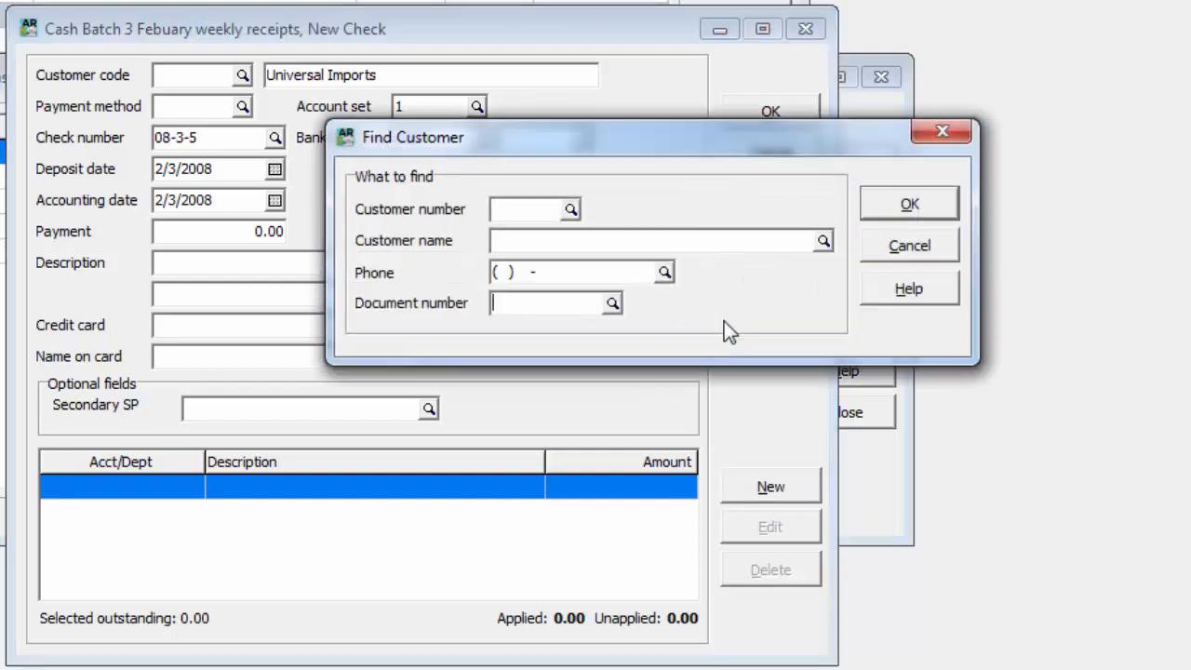
pyautogui.click(696, 244)
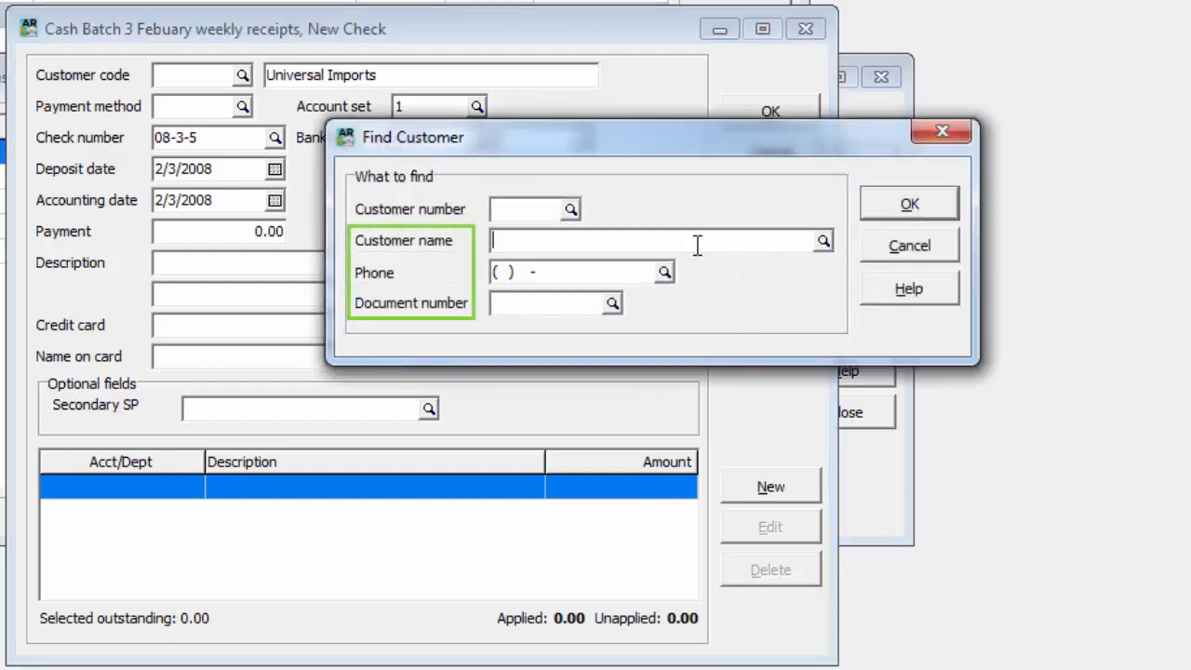
pyautogui.write('CCX')
pyautogui.press('Return')
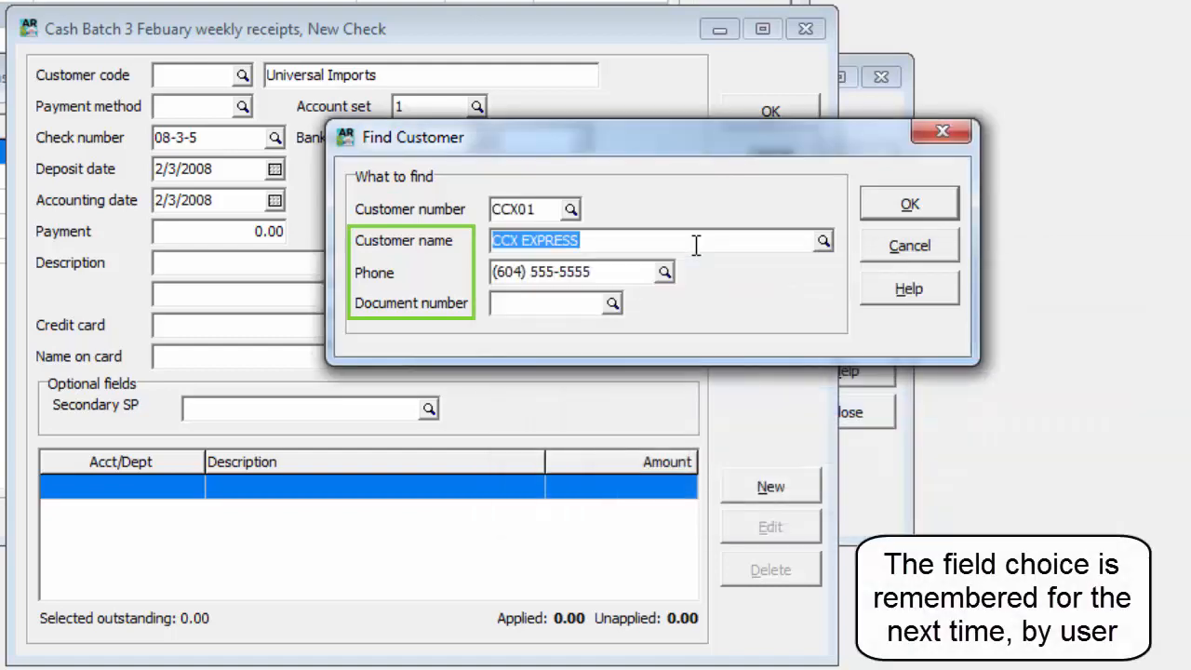
pyautogui.click(874, 199)
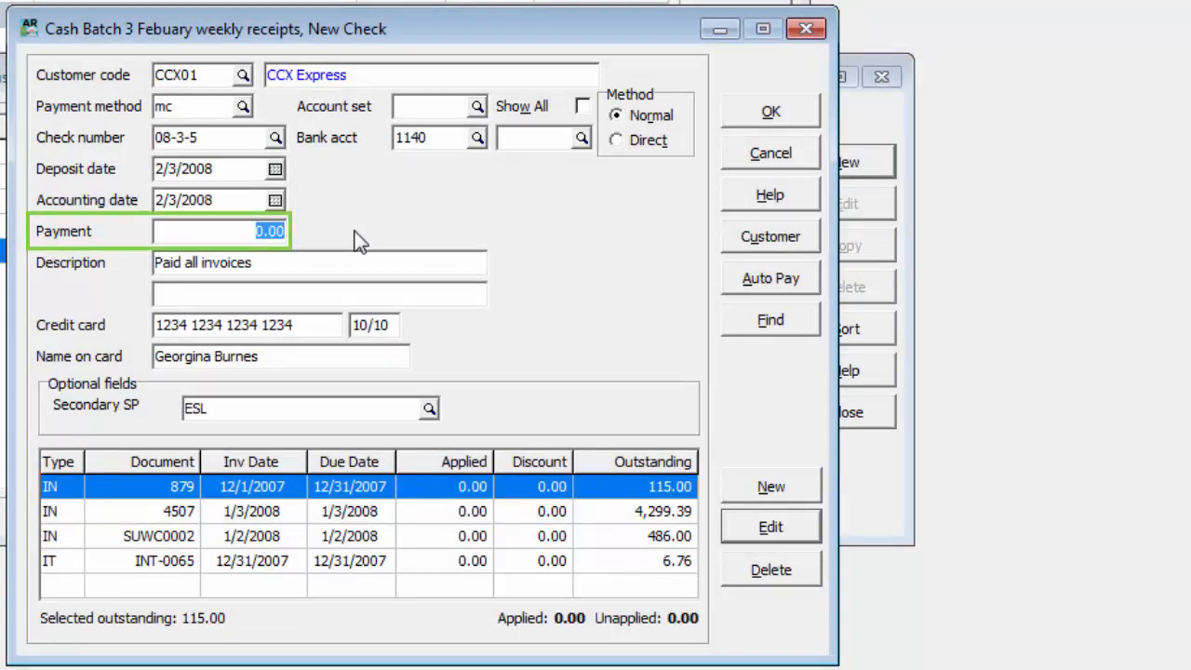
pyautogui.write('4907.15')
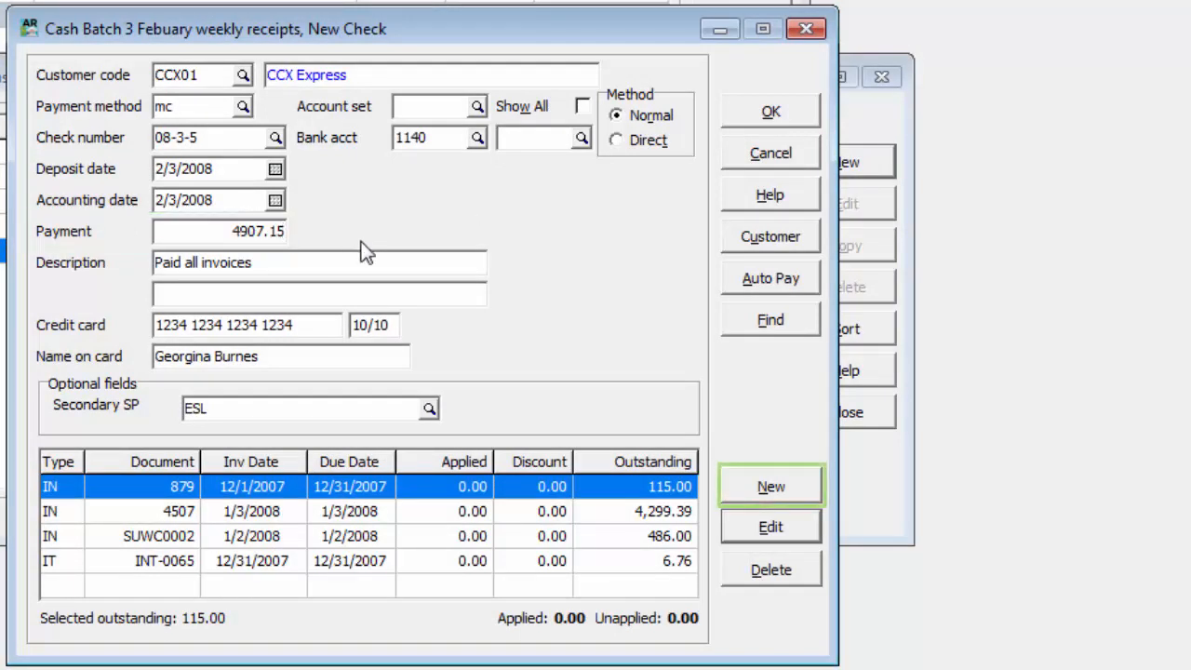
# Inspect a blank cash detail entry and the customer's full document list using the Show All option
pyautogui.click(730, 492)
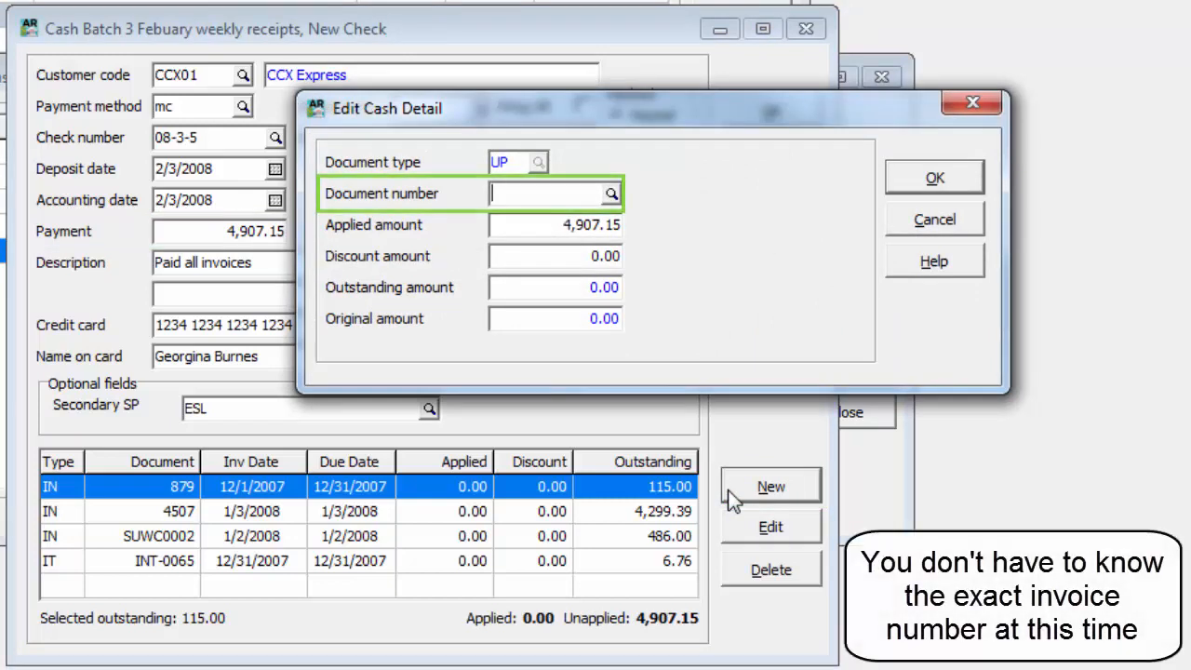
pyautogui.click(896, 226)
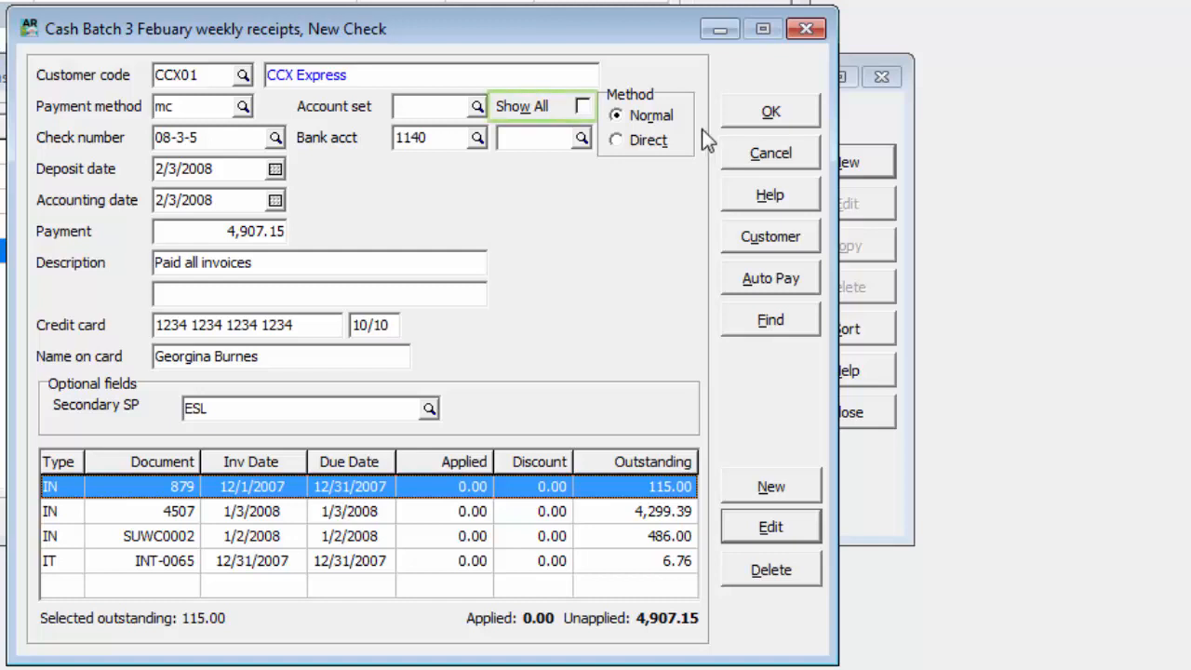
pyautogui.click(582, 107)
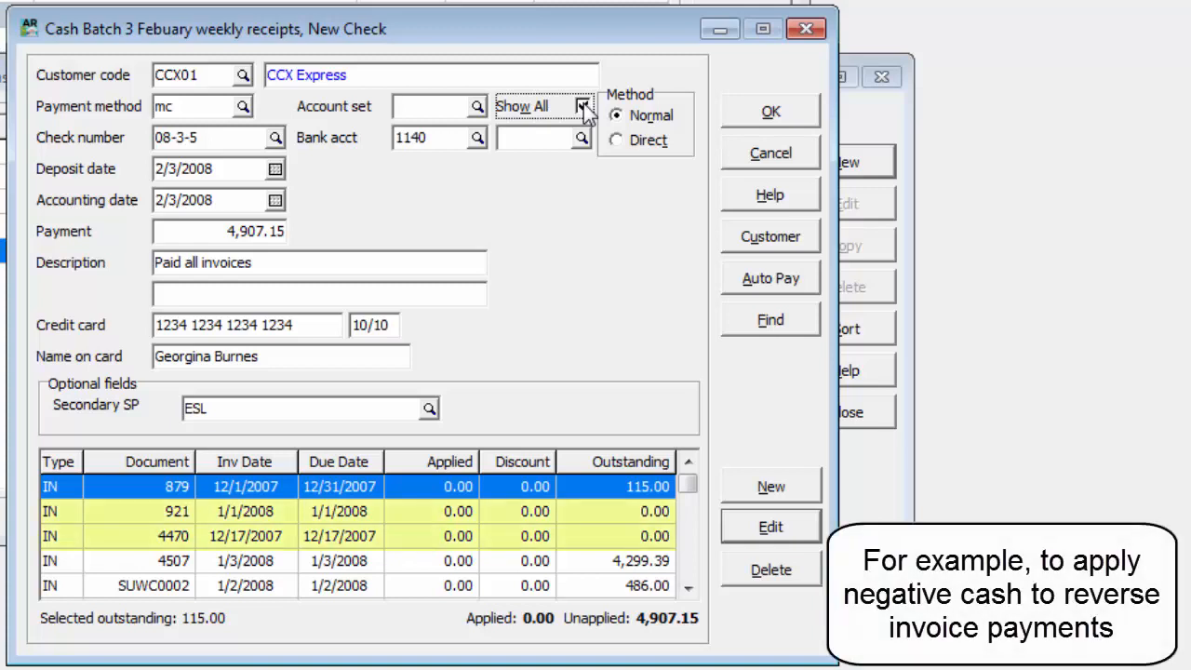
pyautogui.click(582, 107)
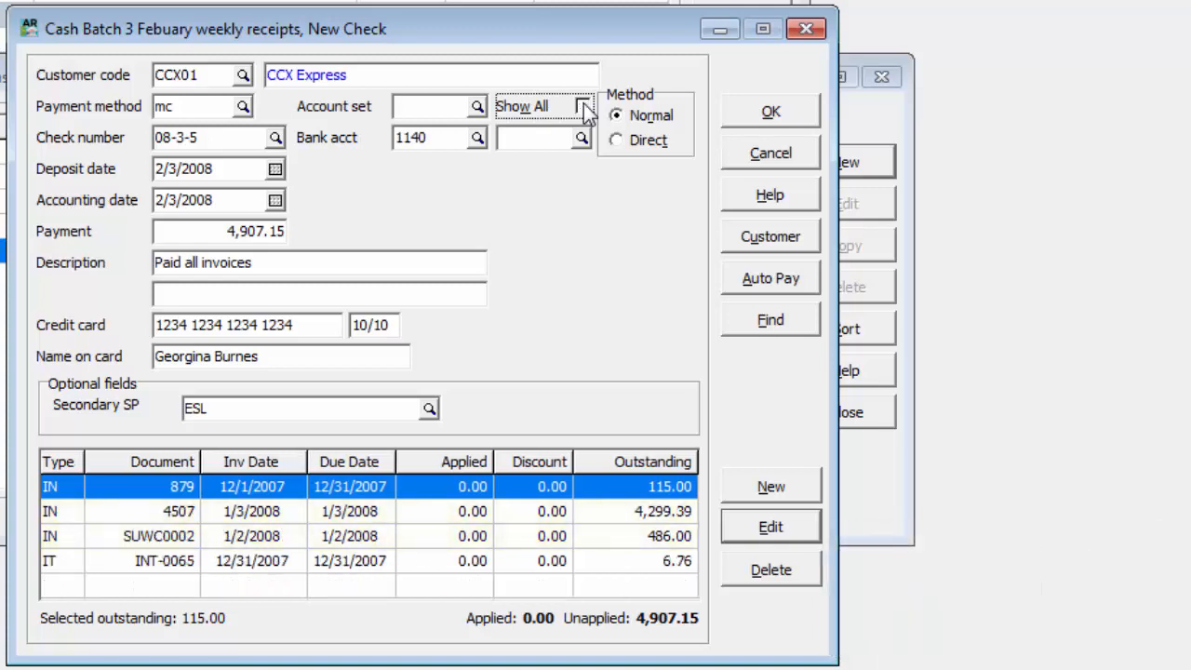
# Apply 115.00 to invoice 879 and 4,299.39 to invoice 4507, and settle the remaining documents with Auto Pay
pyautogui.click(737, 526)
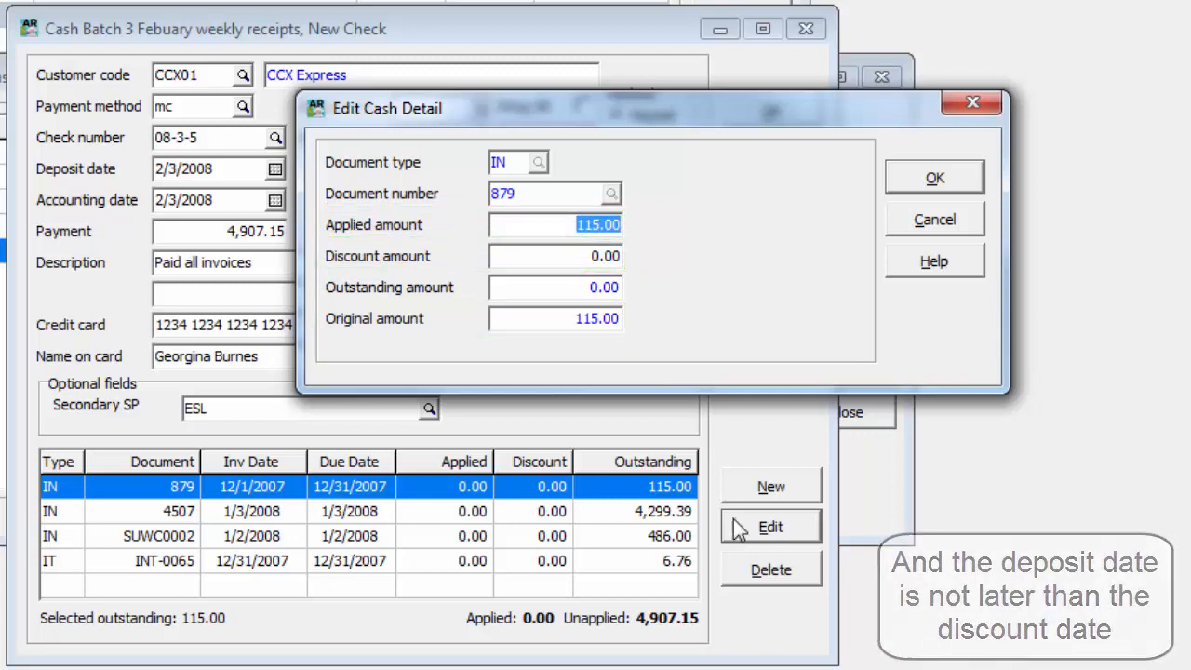
pyautogui.click(896, 183)
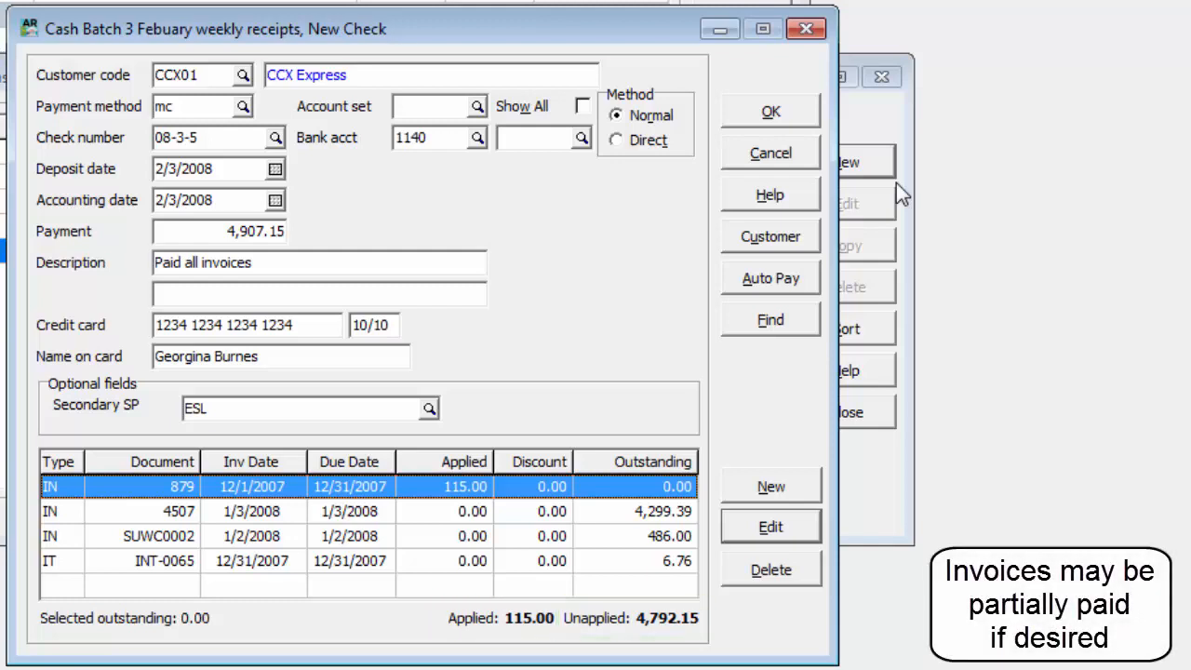
pyautogui.click(672, 515)
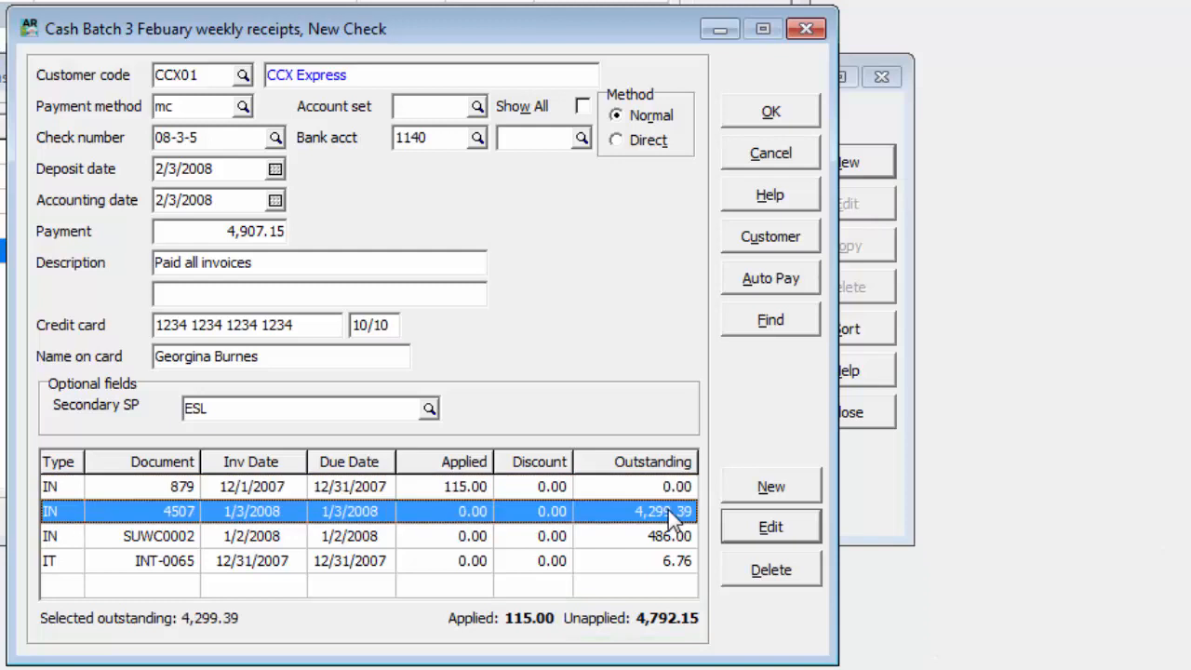
pyautogui.doubleClick(670, 514)
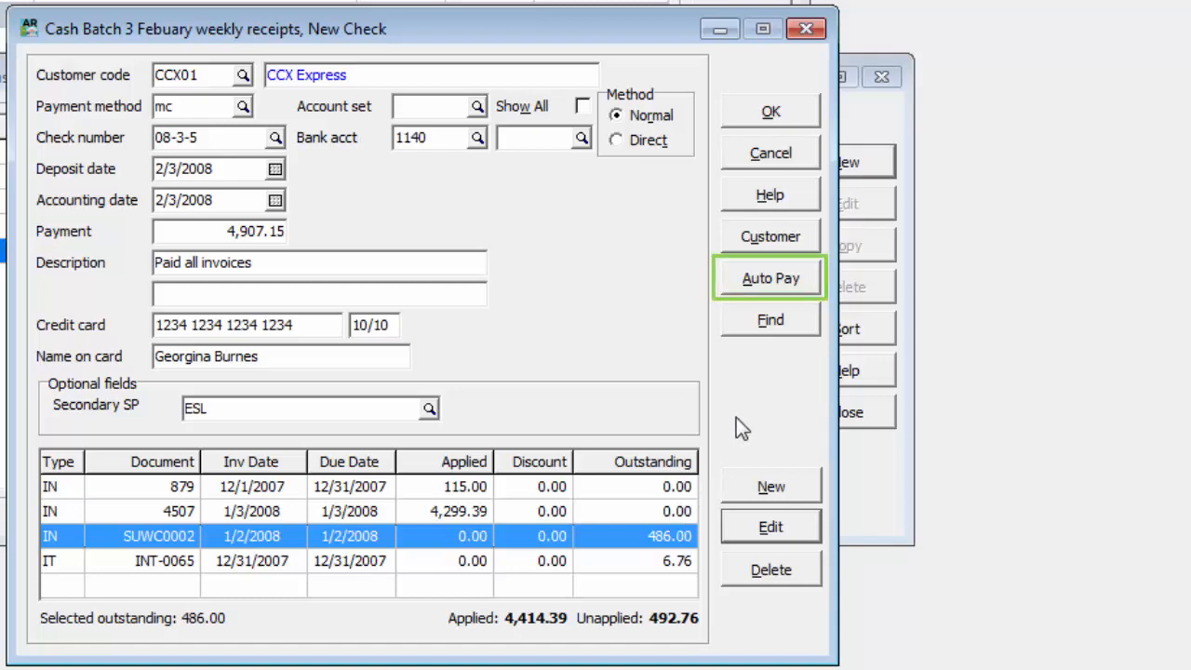
pyautogui.click(743, 292)
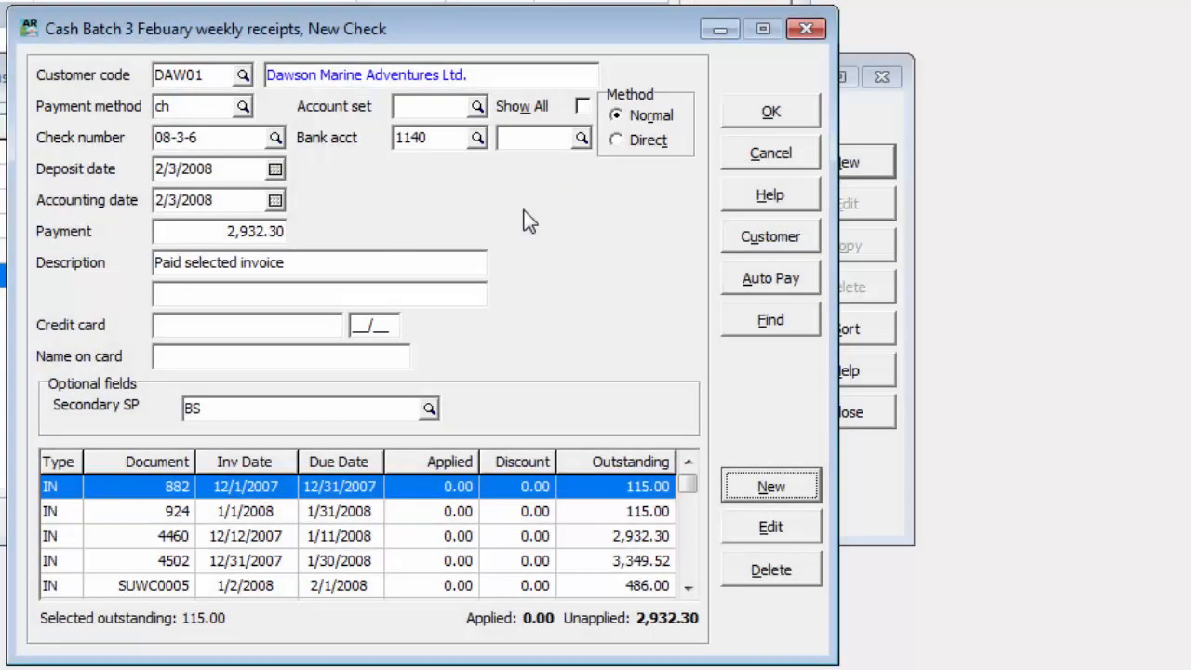
# Switch the Dawson Marine Adventures check to the Direct method and apply 2,932.30 to invoice 4460
pyautogui.click(618, 145)
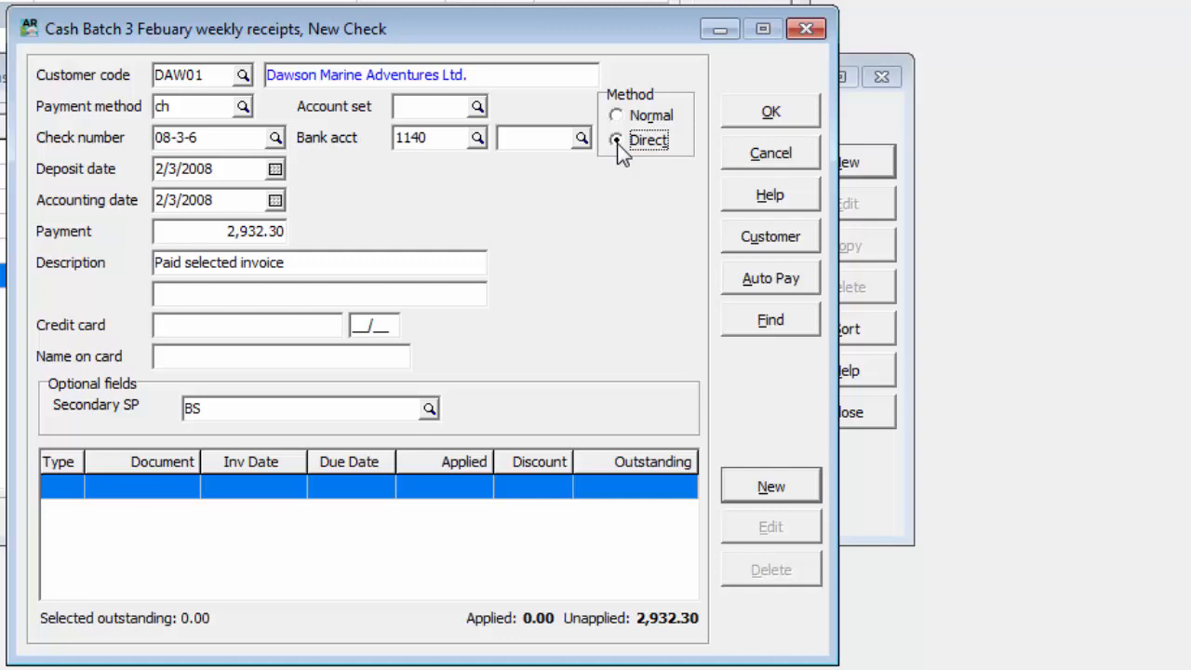
pyautogui.click(741, 486)
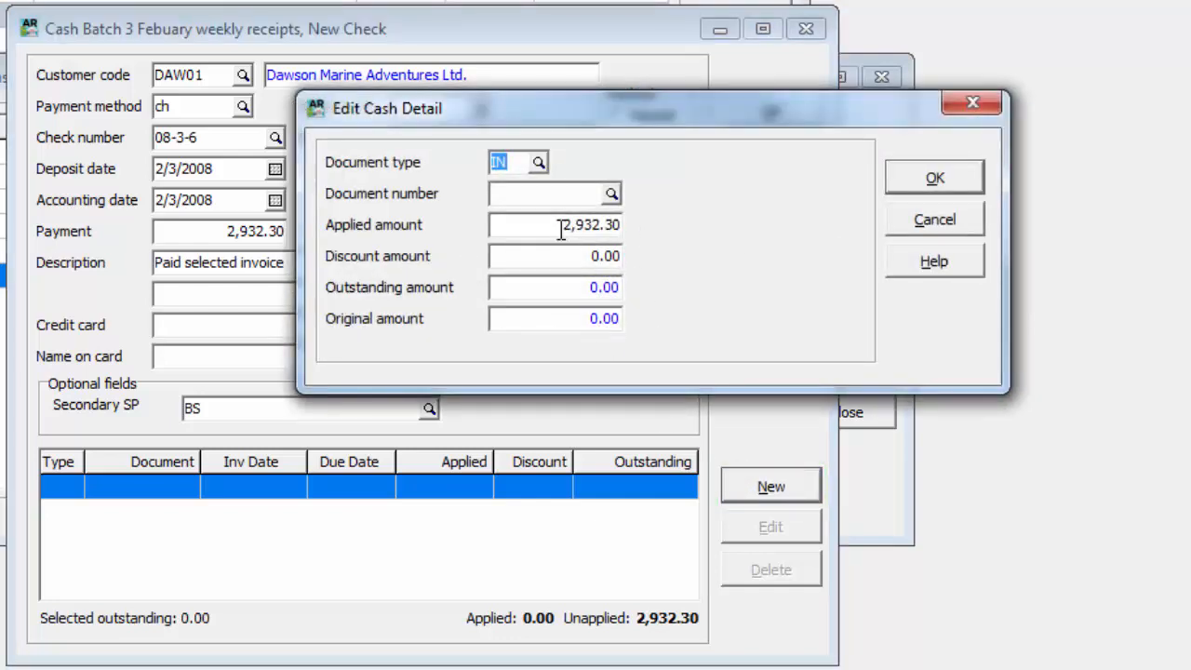
pyautogui.click(555, 195)
pyautogui.write('4460')
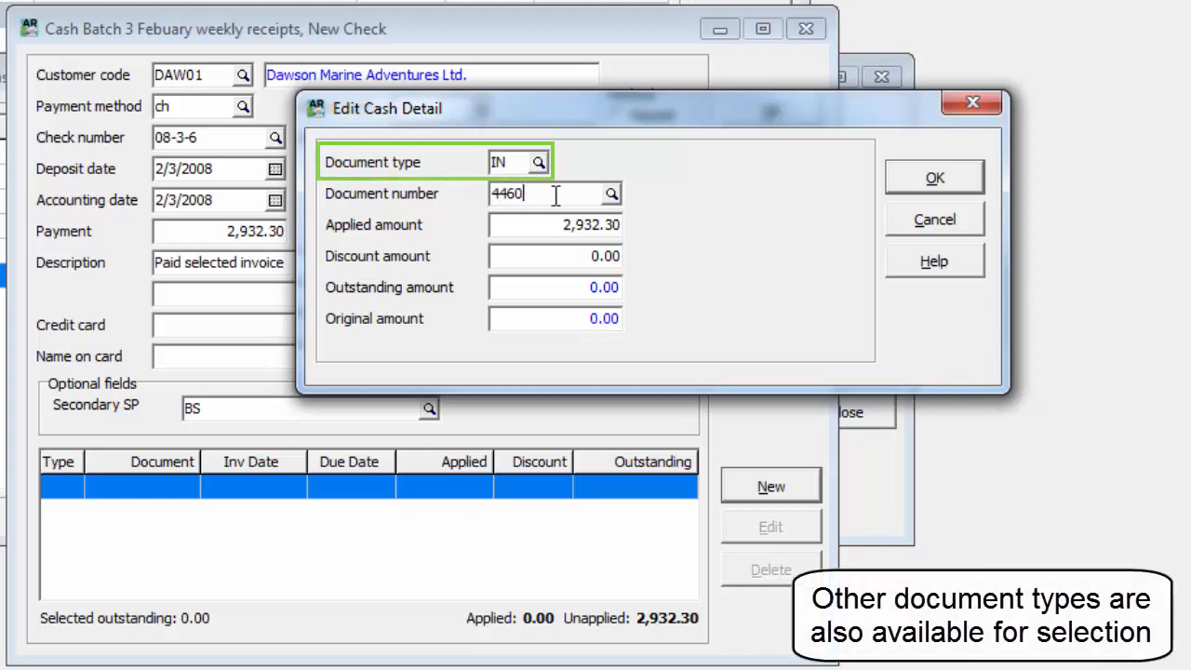
pyautogui.press('Tab')
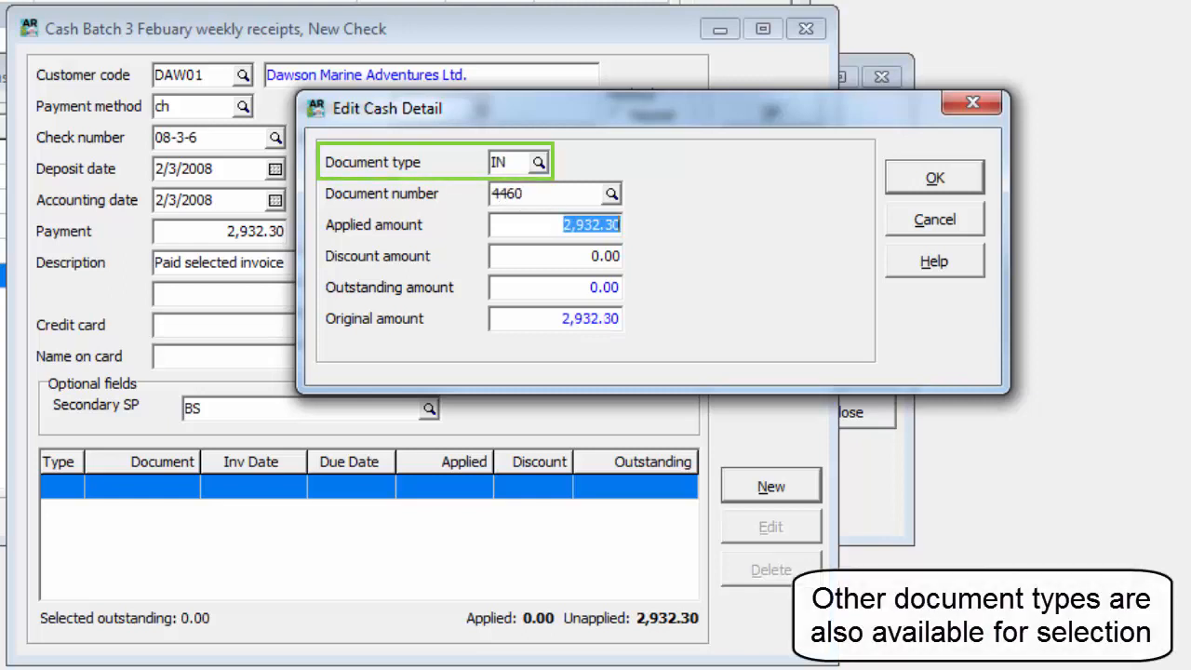
pyautogui.click(893, 182)
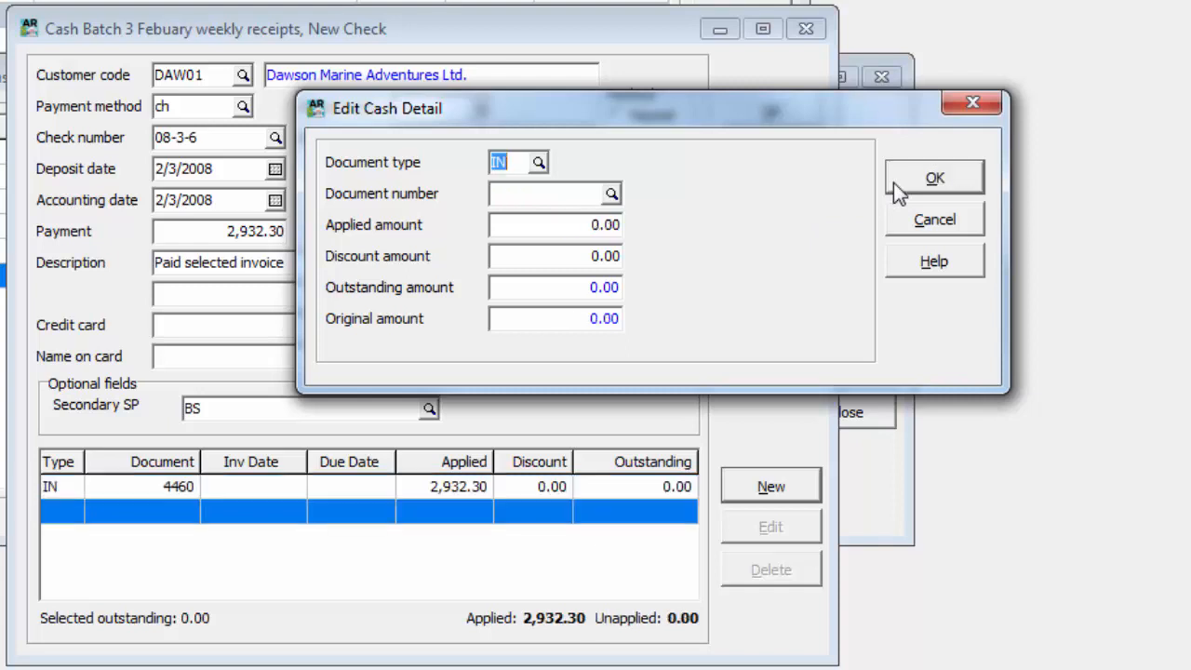
pyautogui.click(893, 182)
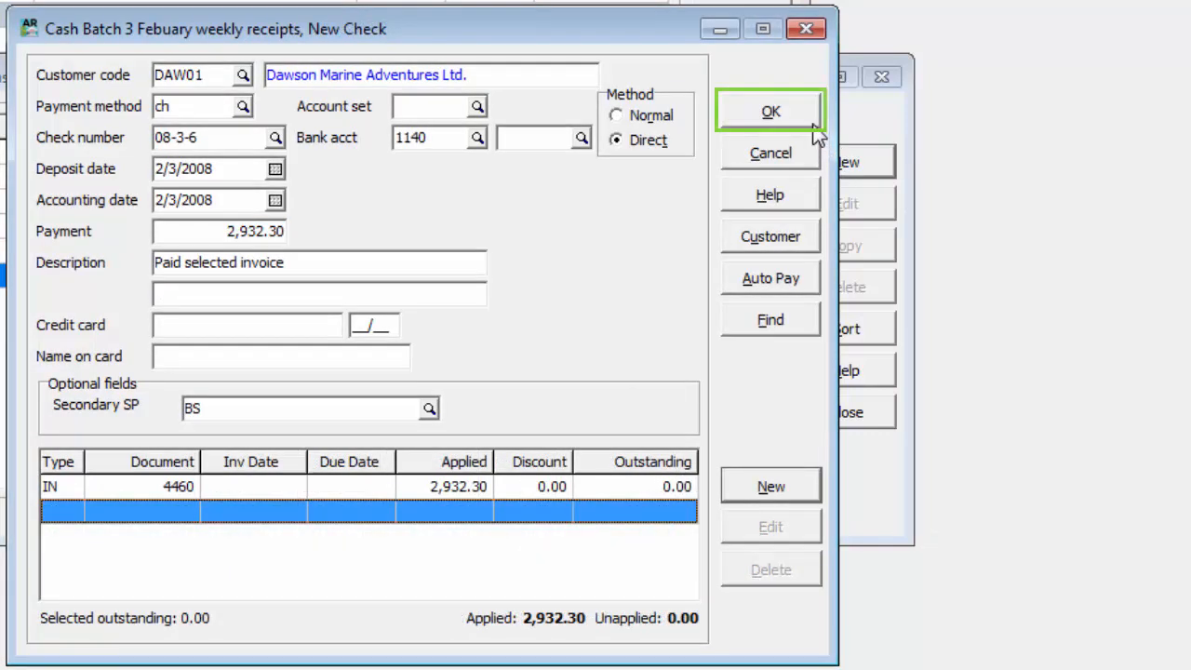
# Save the check and take the customer off hold in the status check
pyautogui.click(812, 124)
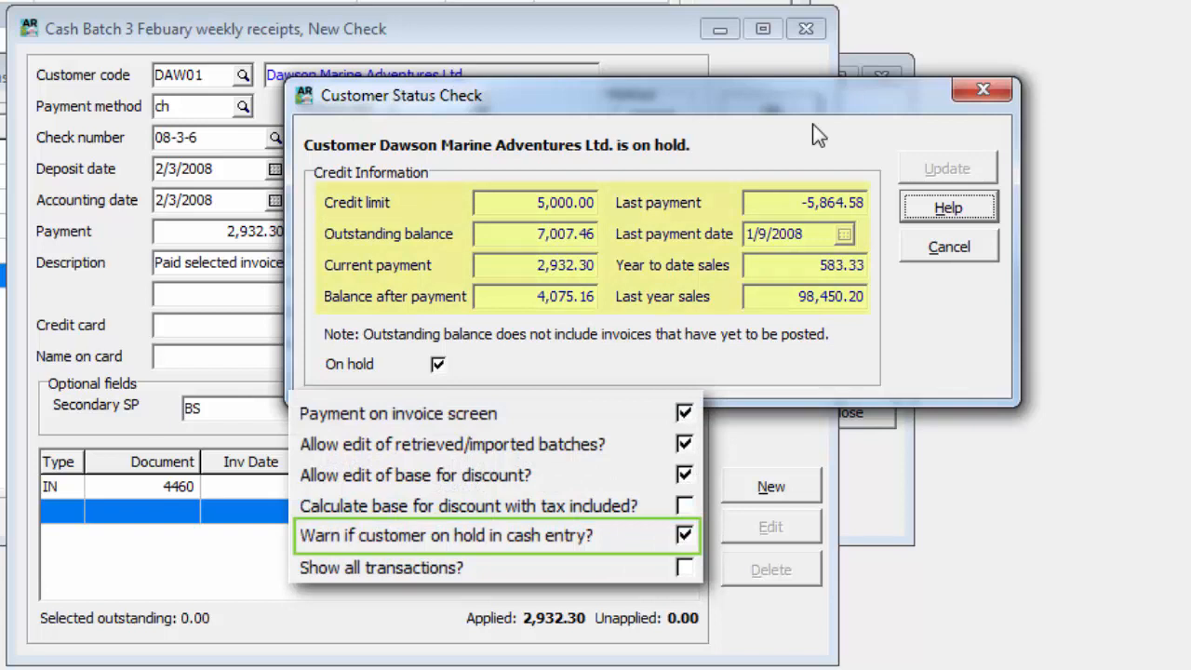
pyautogui.click(439, 364)
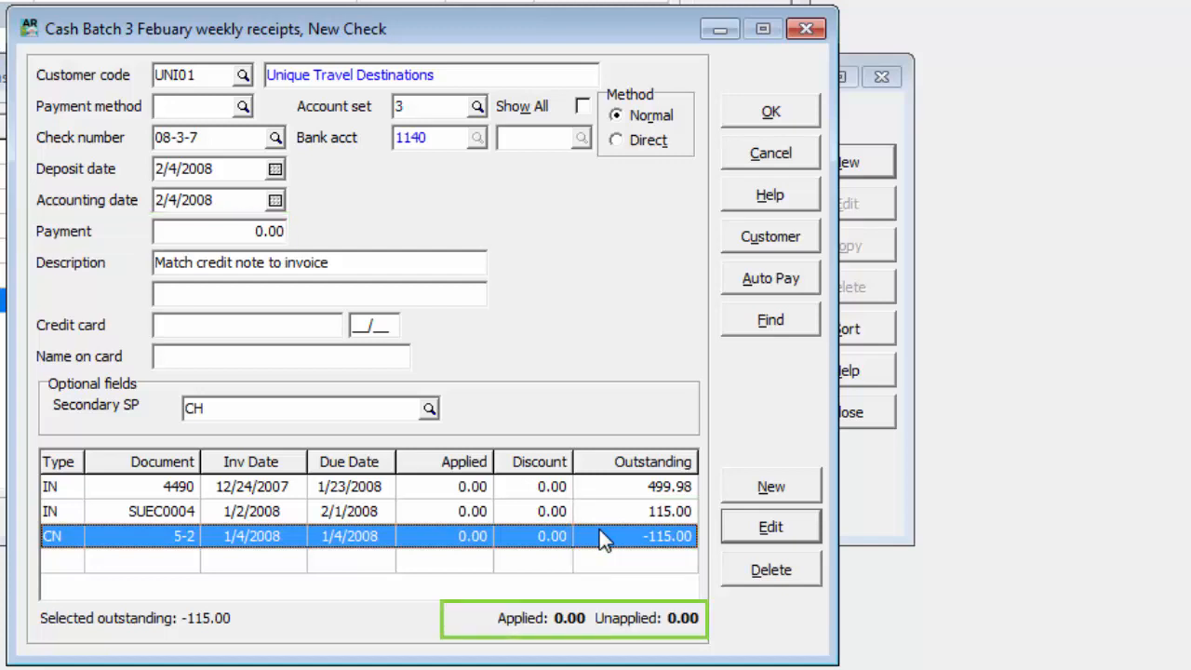
# Match credit note 5-2 against invoice SUEC0004 for Unique Travel Destinations by applying both in full
pyautogui.doubleClick(599, 529)
pyautogui.click(601, 517)
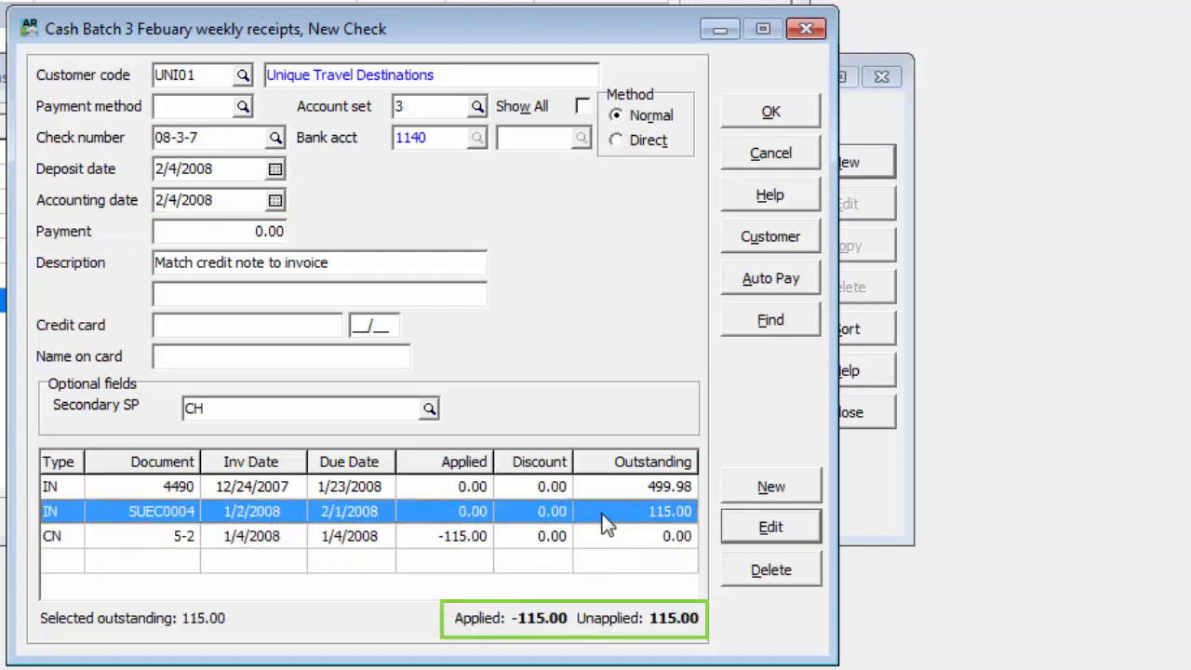
pyautogui.doubleClick(601, 514)
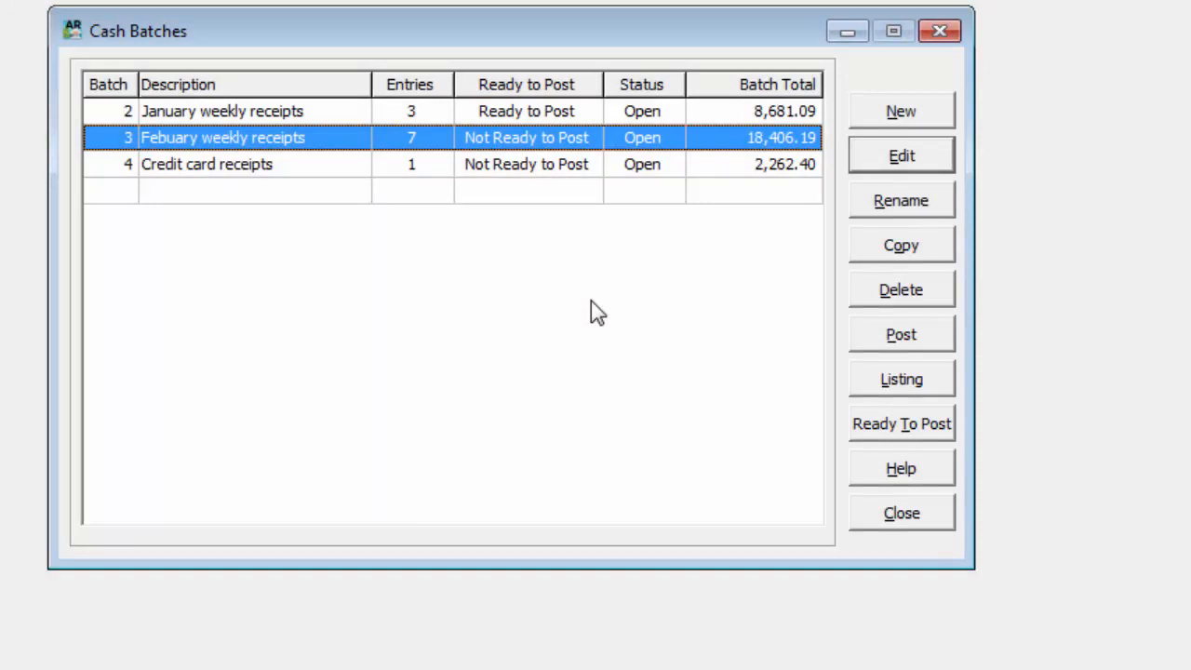
# Select cash batches 3 and 4 and examine the print options of their batch listing
pyautogui.keyDown('ctrl'); pyautogui.click(619, 168); pyautogui.keyUp('ctrl')
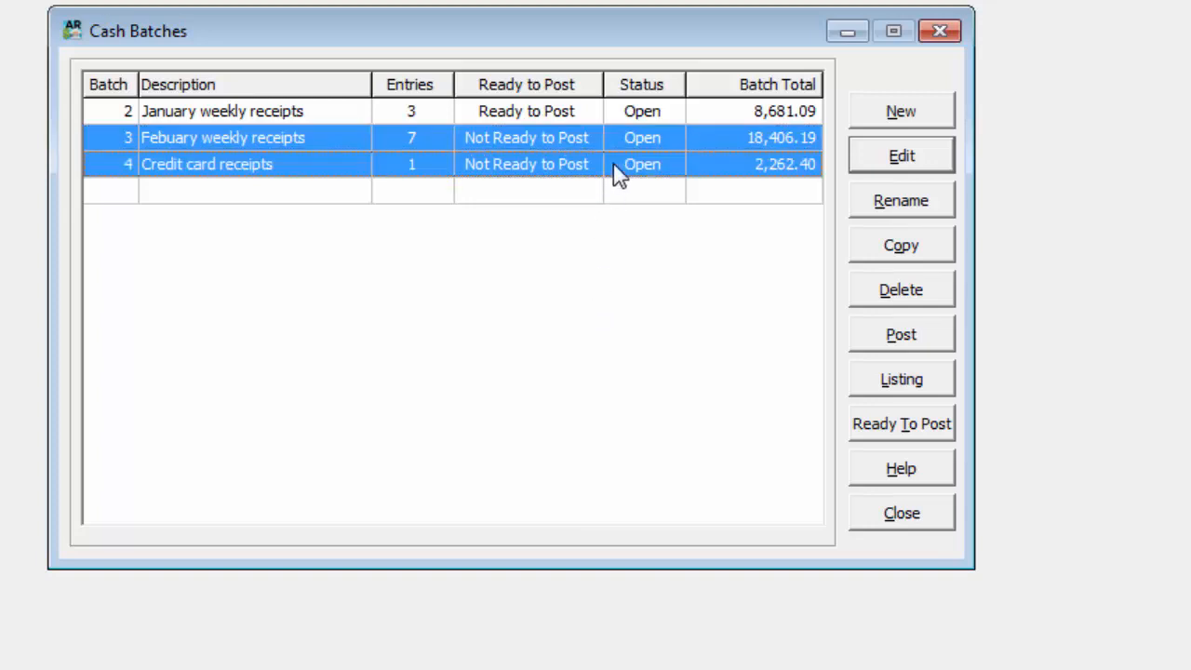
pyautogui.click(872, 382)
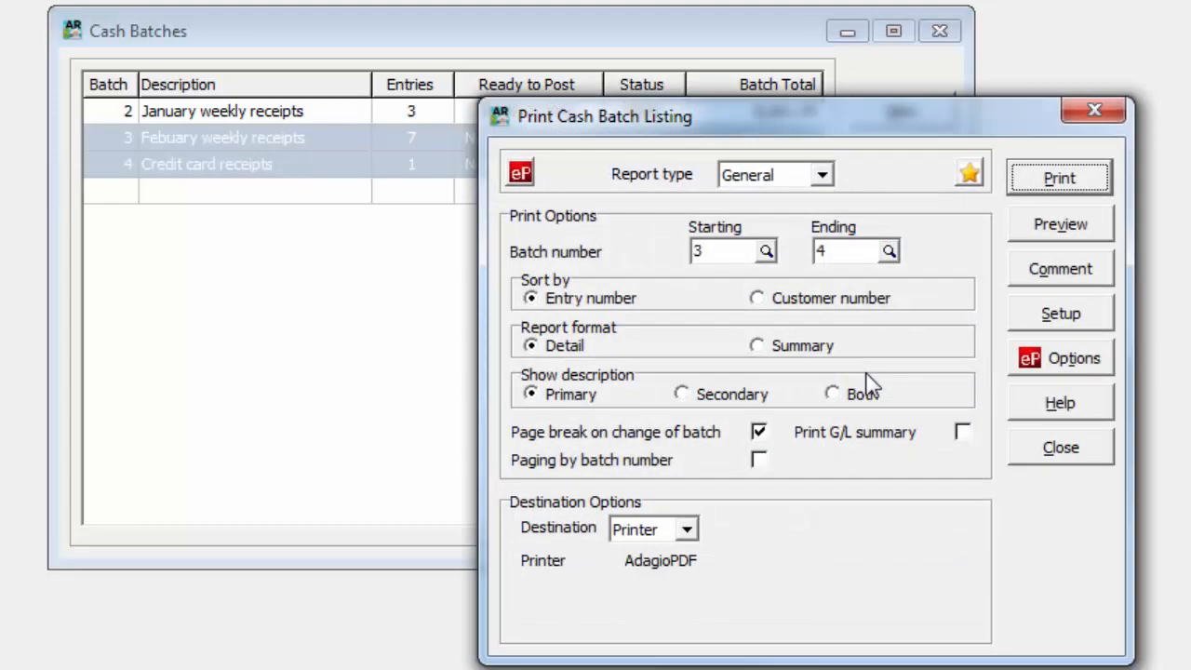
pyautogui.click(1012, 451)
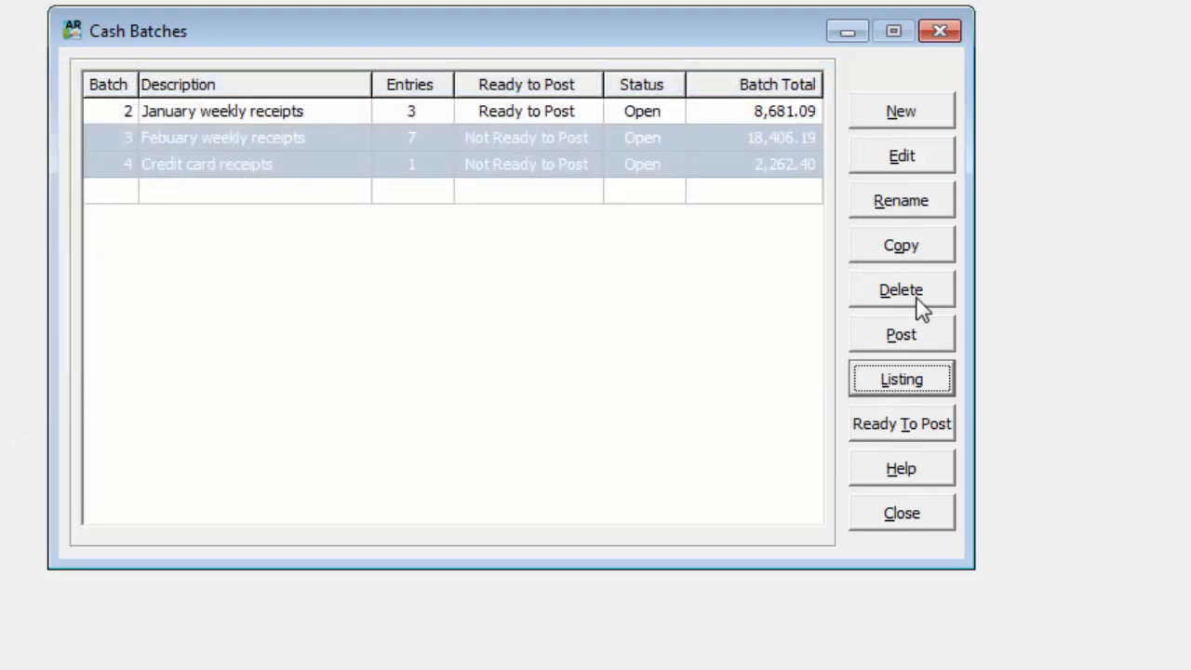
# Open the copy options for the selected cash batches 3 and 4
pyautogui.click(938, 255)
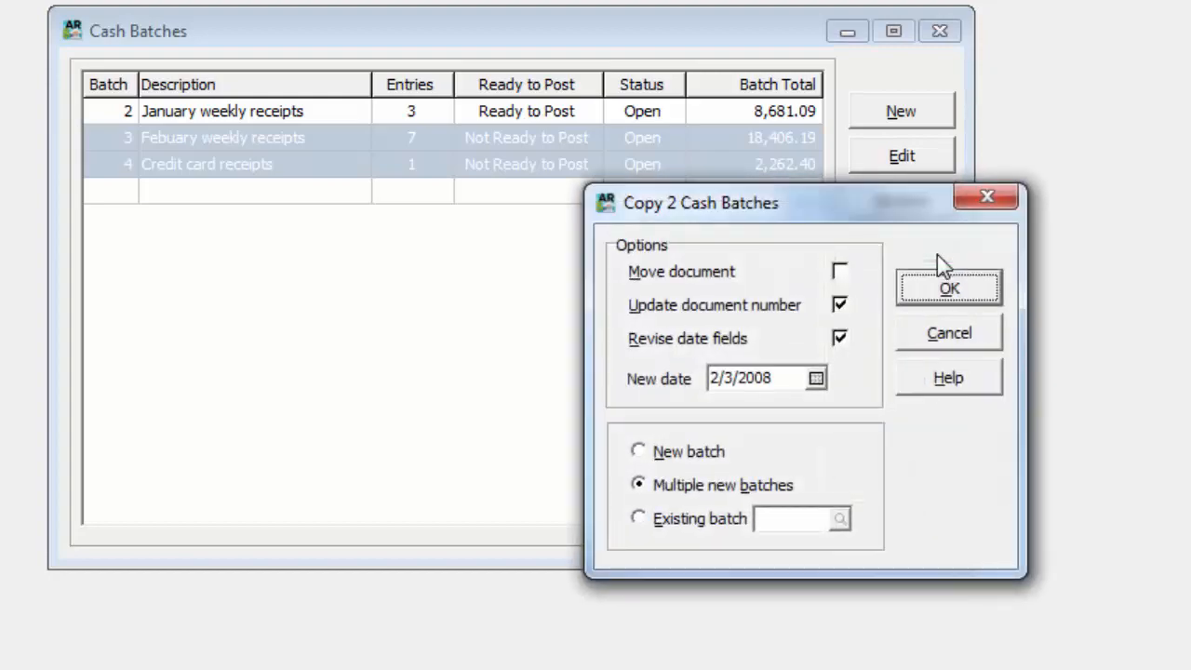